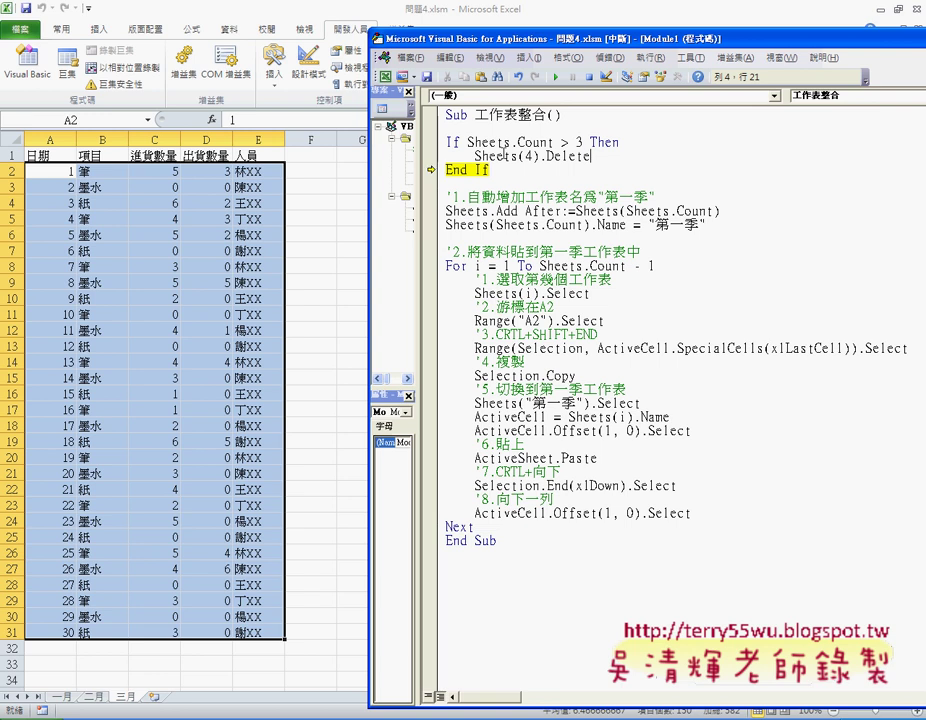
Step: Resume the paused 工作表整合 macro with F5 so 第一季 fills through row 93
{"action": "key", "text": "F5"}
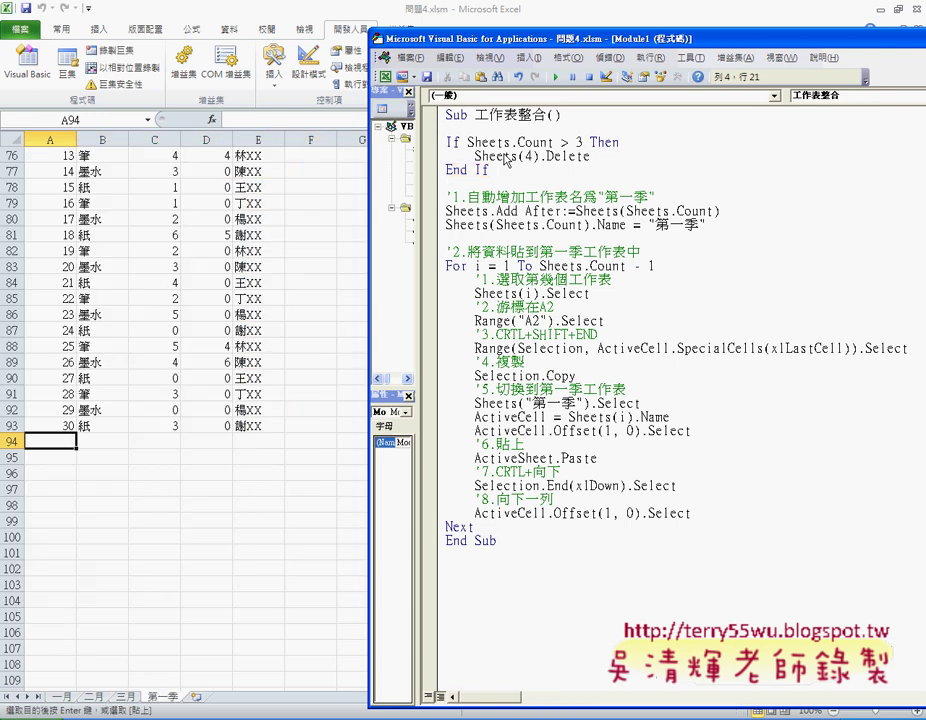
Step: Insert an indented line reading 'application' right after the If Sheets.Count > 3 test
{"action": "left_click", "coordinate": [621, 142]}
{"action": "key", "text": "Return"}
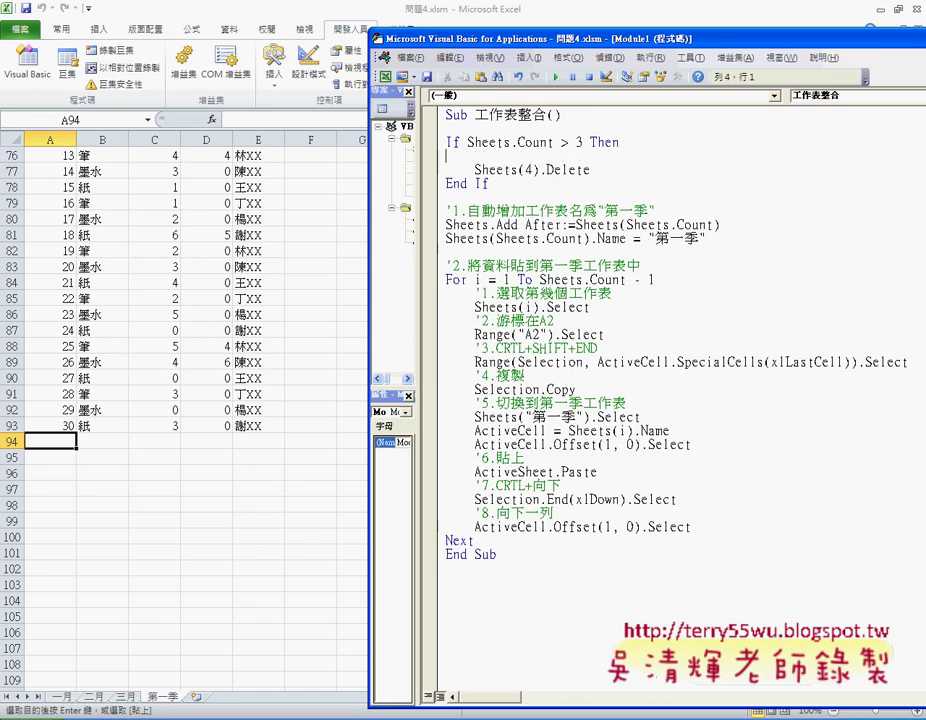
{"action": "key", "text": "Tab"}
{"action": "type", "text": "a"}
{"action": "type", "text": "pp"}
{"action": "type", "text": "l"}
{"action": "type", "text": "icatio"}
{"action": "type", "text": "n"}
Step: Complete the line as application.DisplayAlerts = False, then copy the whole line
{"action": "type", "text": "."}
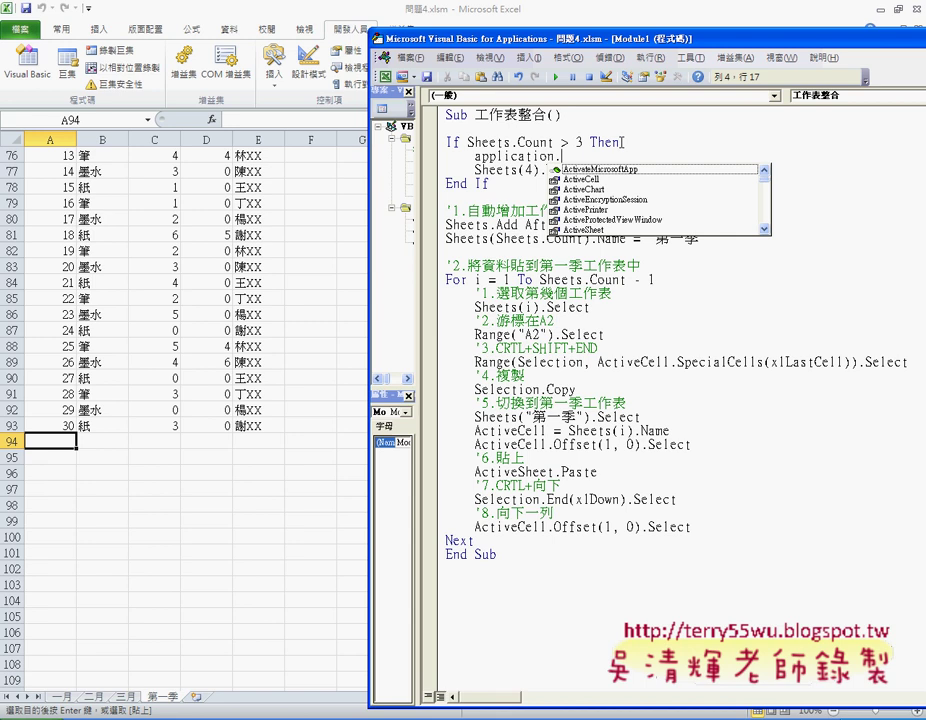
{"action": "type", "text": "d"}
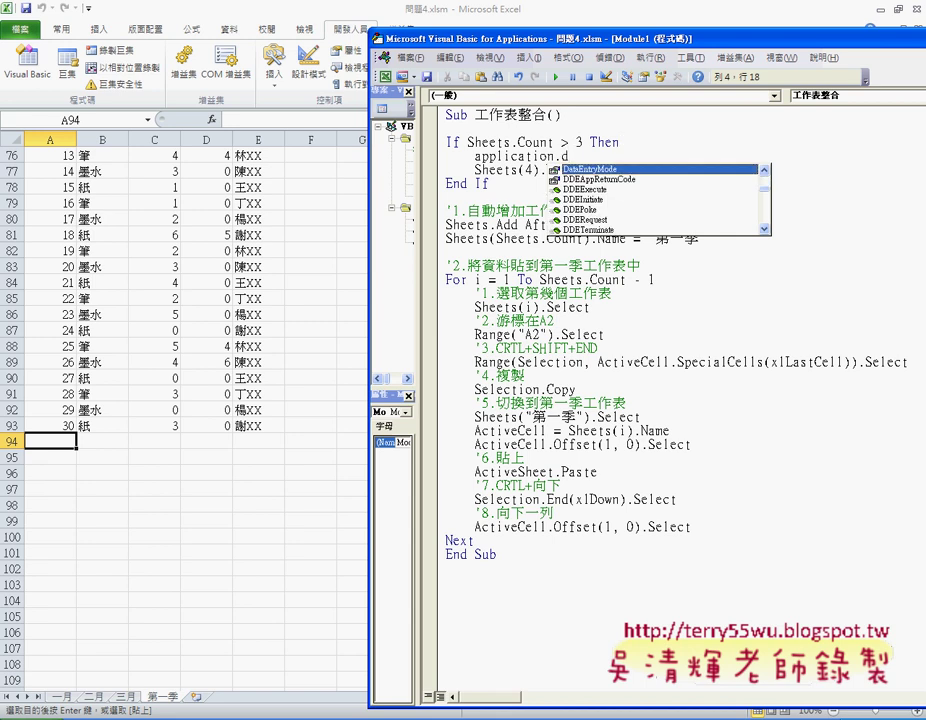
{"action": "type", "text": "isplayAlerts"}
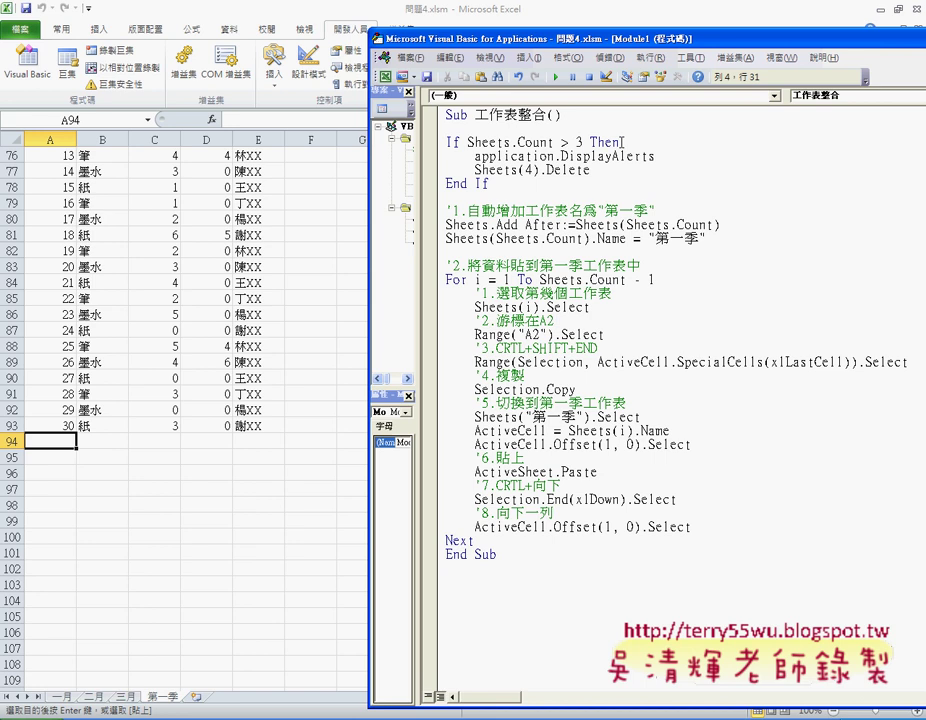
{"action": "type", "text": "="}
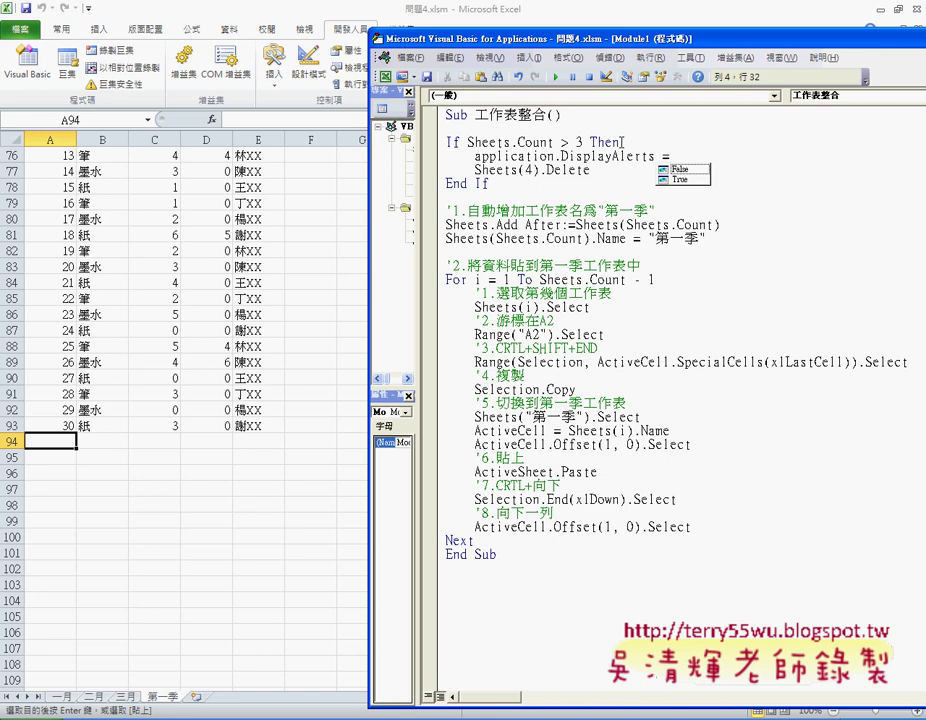
{"action": "key", "text": "Down"}
{"action": "key", "text": "Tab"}
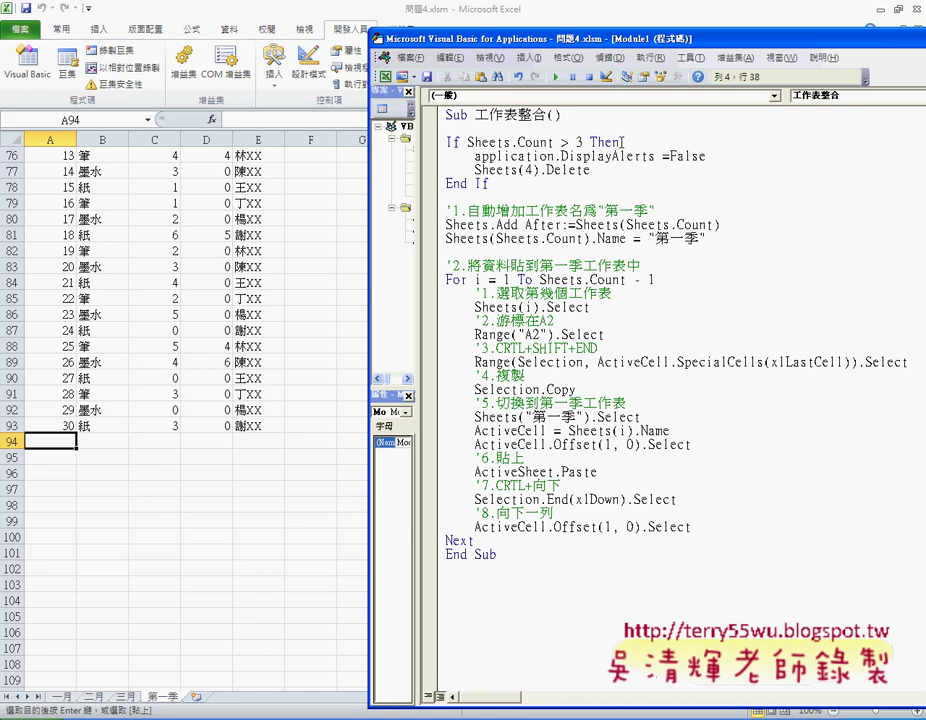
{"action": "left_click_drag", "start_coordinate": [474, 156], "coordinate": [712, 156]}
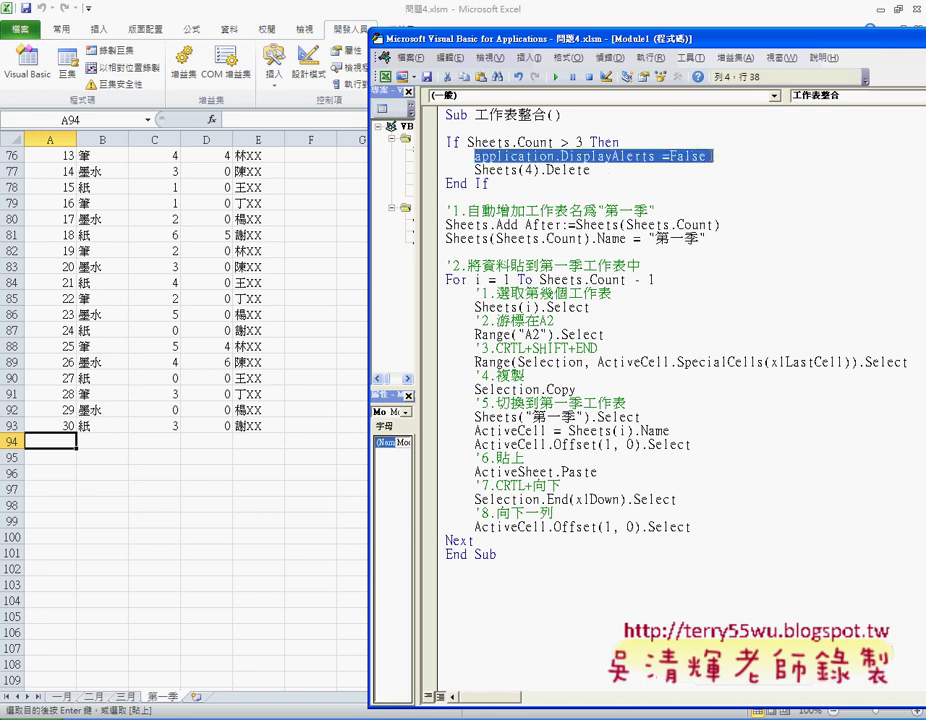
{"action": "key", "text": "ctrl+c"}
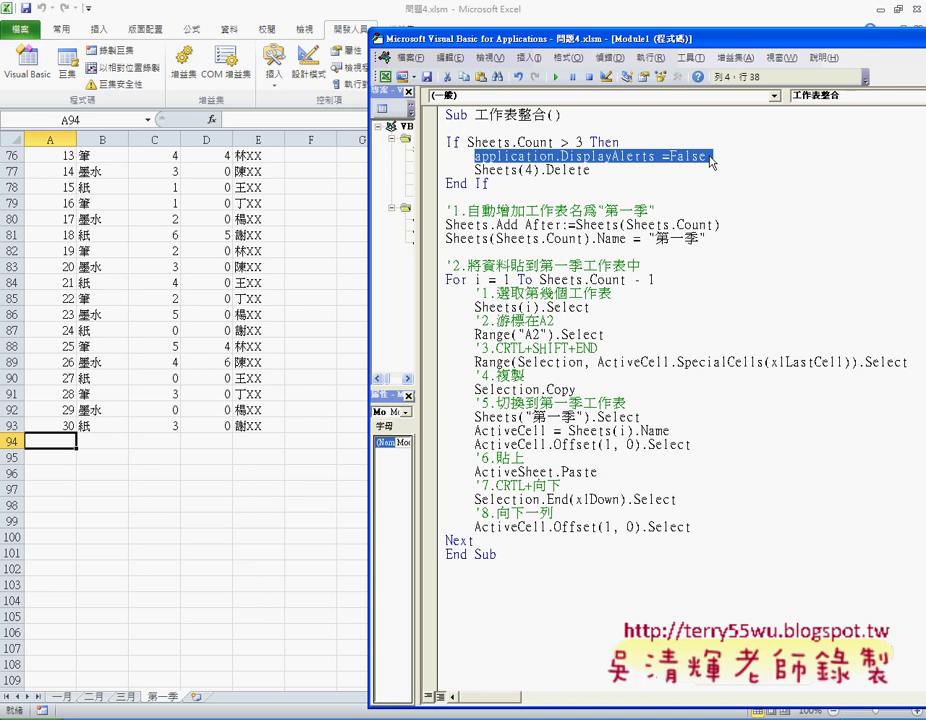
Step: Paste the DisplayAlerts line below Sheets(4).Delete and change its value from False to True
{"action": "left_click", "coordinate": [592, 170]}
{"action": "key", "text": "Return"}
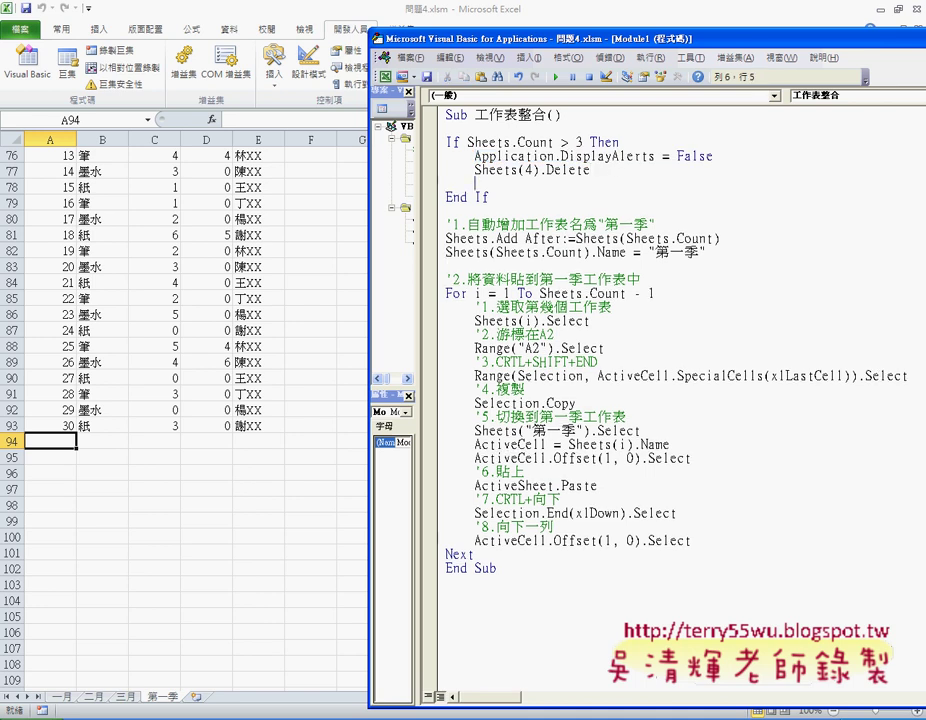
{"action": "key", "text": "ctrl+v"}
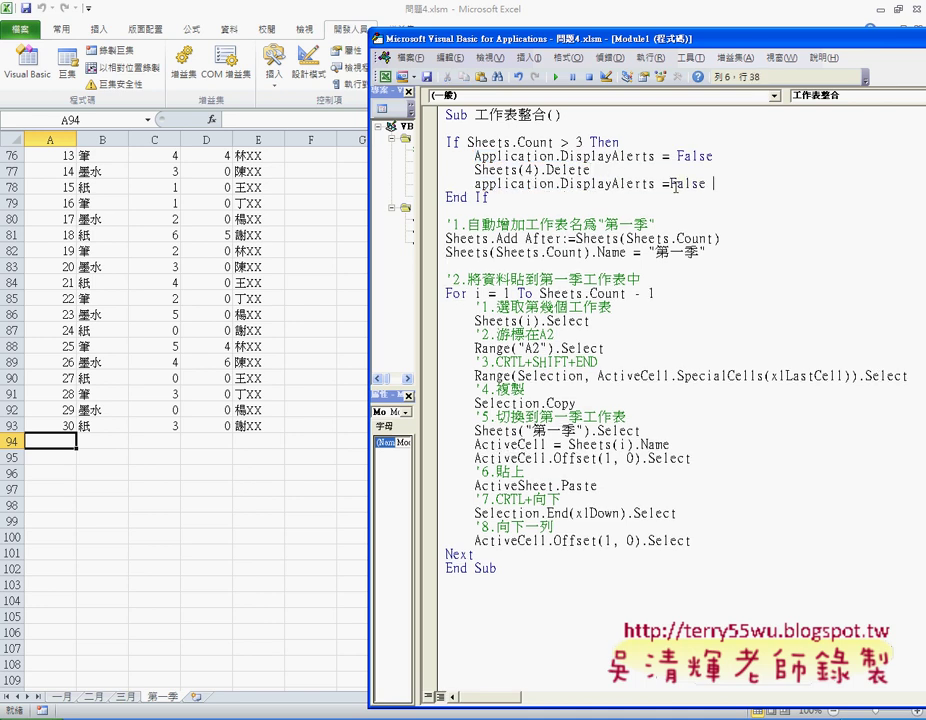
{"action": "left_click_drag", "start_coordinate": [662, 184], "coordinate": [717, 184]}
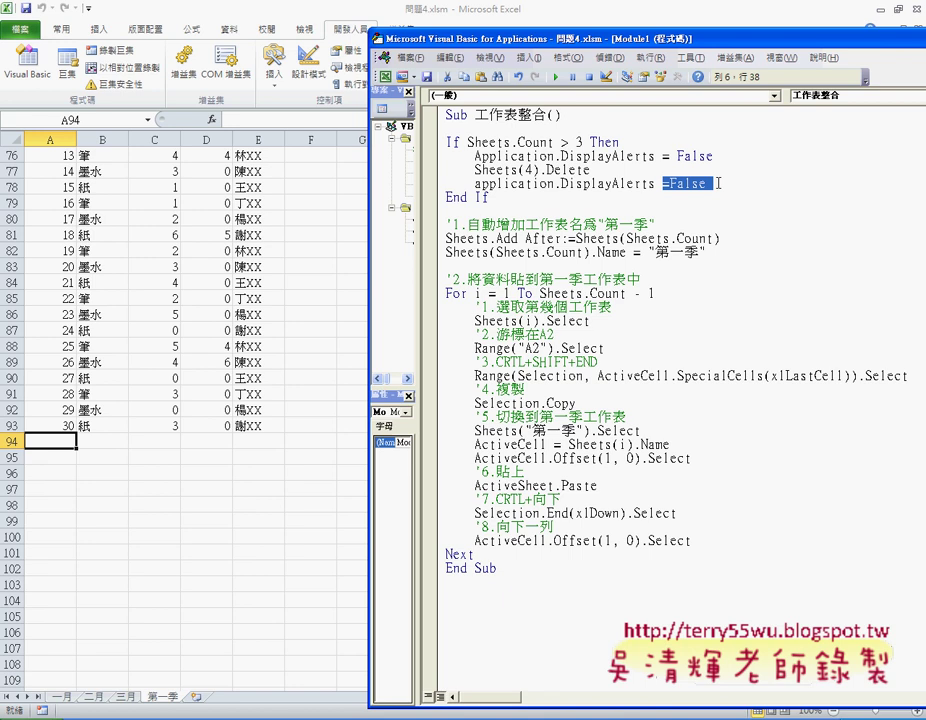
{"action": "type", "text": "=t"}
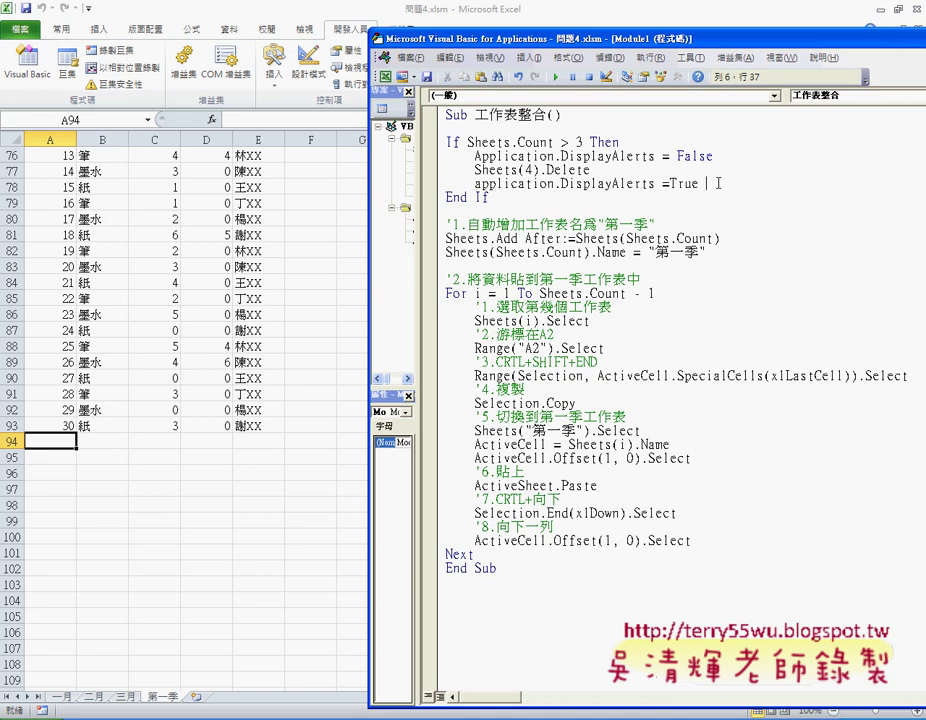
{"action": "key", "text": "Down"}
Step: Step through 工作表整合 past DisplayAlerts = False and Sheets(4).Delete, then run it to completion
{"action": "left_click_drag", "start_coordinate": [716, 156], "coordinate": [474, 156]}
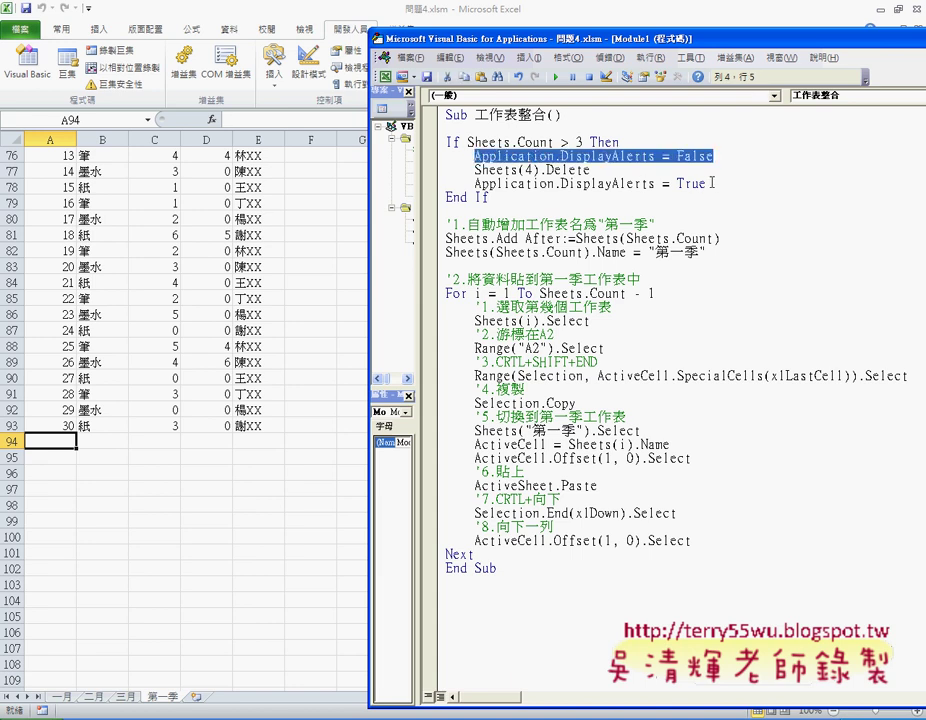
{"action": "left_click_drag", "start_coordinate": [707, 184], "coordinate": [474, 184]}
{"action": "left_click", "coordinate": [643, 157]}
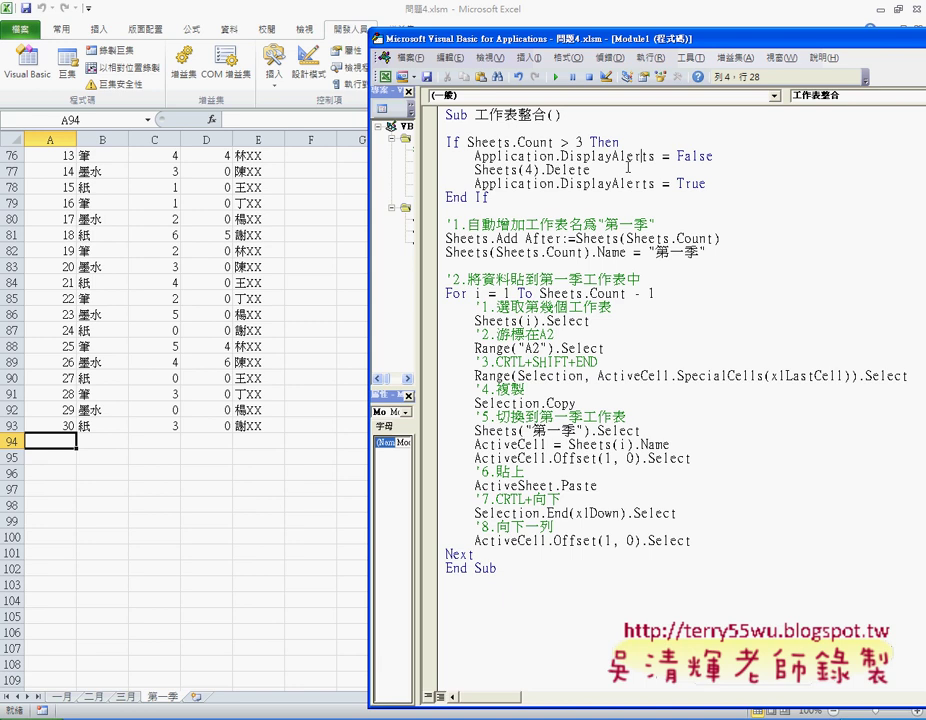
{"action": "key", "text": "F8"}
{"action": "key", "text": "F8"}
{"action": "key", "text": "F8"}
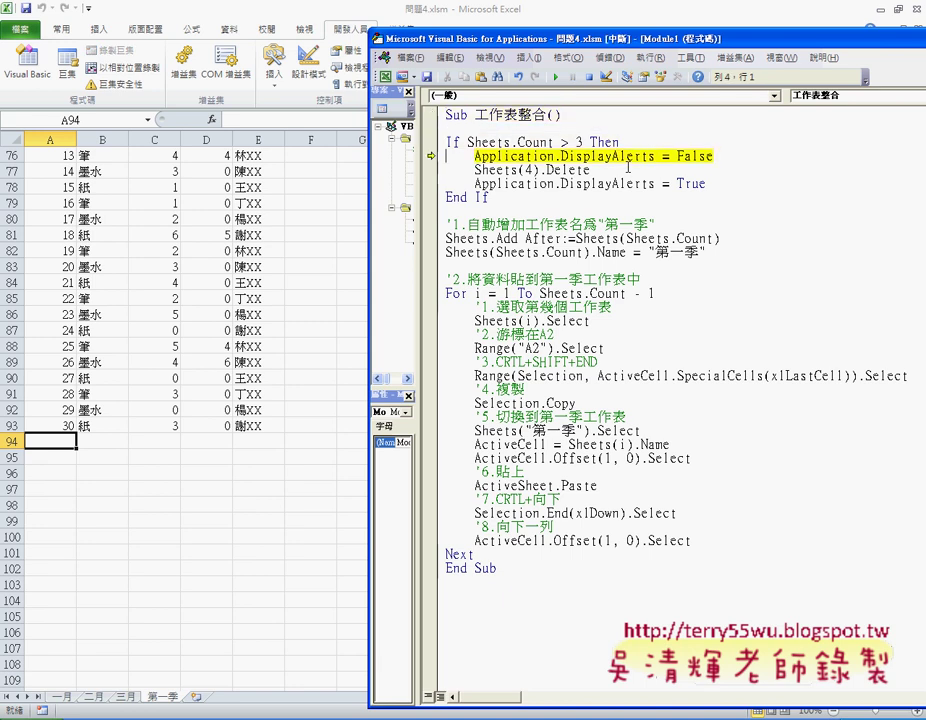
{"action": "key", "text": "F8"}
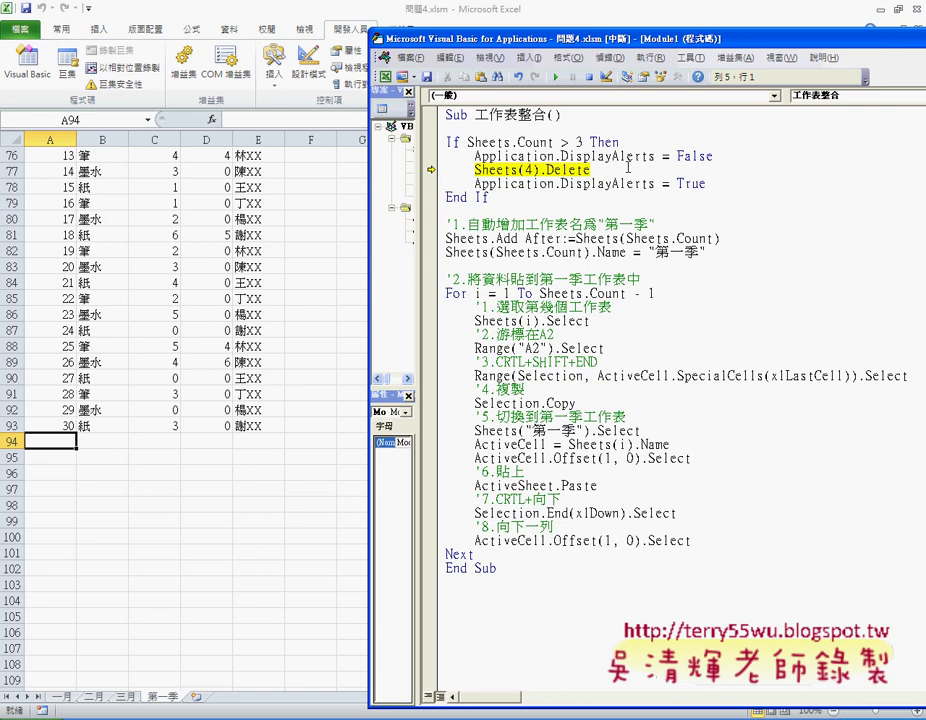
{"action": "key", "text": "F8"}
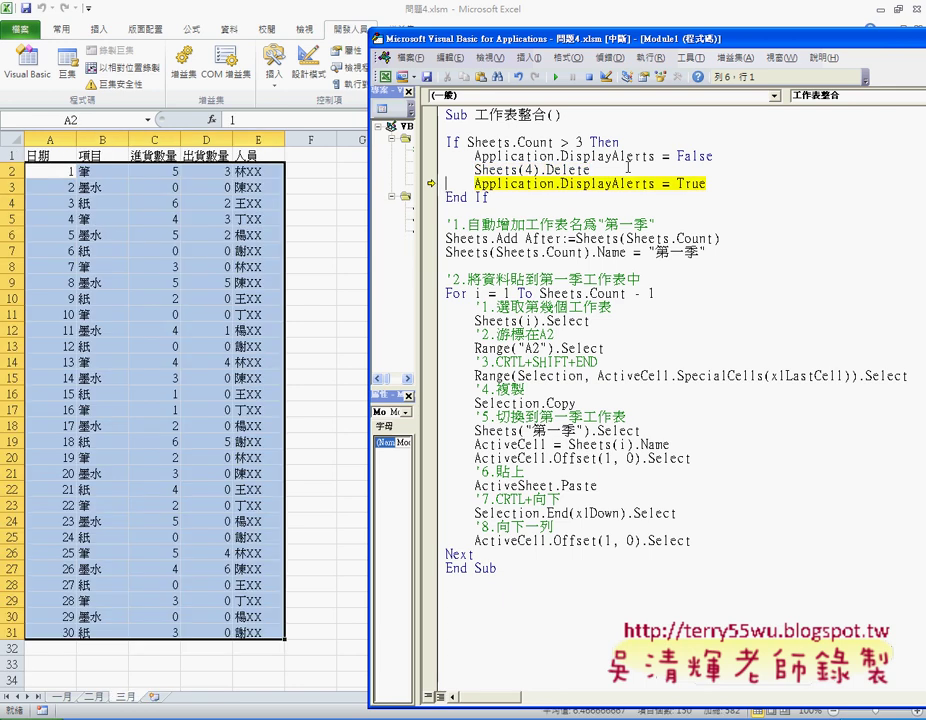
{"action": "key", "text": "F8"}
{"action": "key", "text": "F8"}
{"action": "key", "text": "F8"}
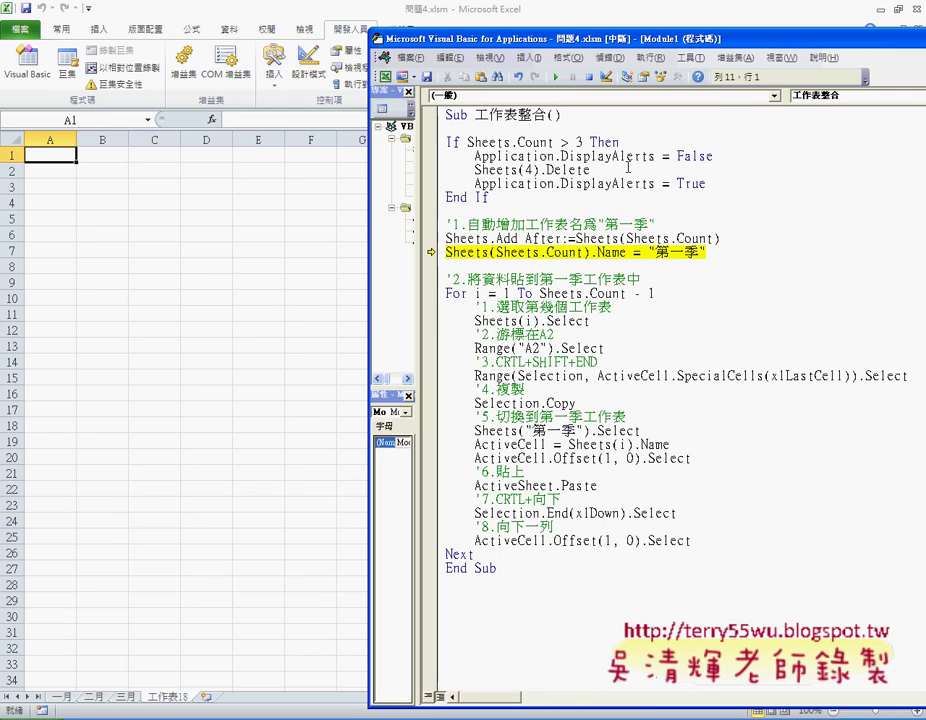
{"action": "key", "text": "F5"}
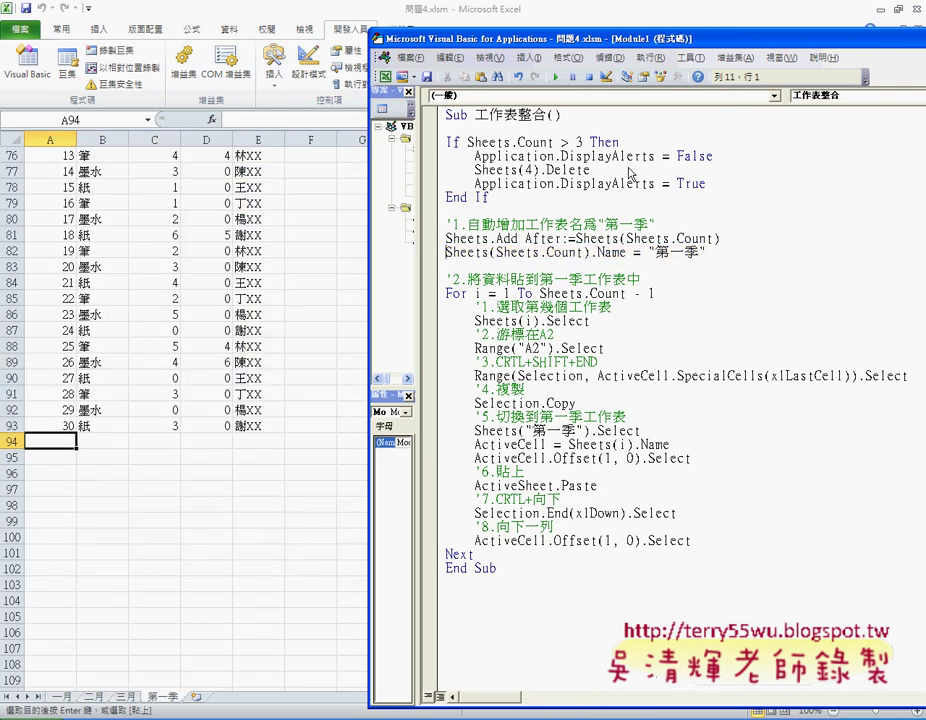
Step: Rerun 工作表整合 from the toolbar, then highlight the DisplayAlerts and Sheets(4).Delete lines
{"action": "left_click", "coordinate": [557, 77]}
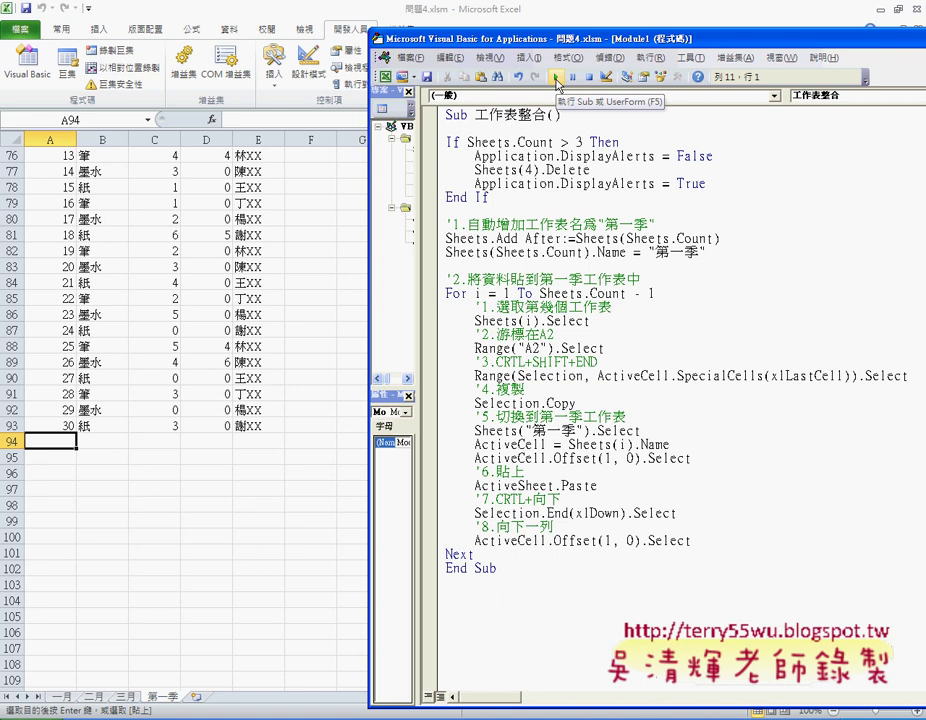
{"action": "mouse_move", "coordinate": [474, 156]}
{"action": "left_mouse_down"}
{"action": "mouse_move", "coordinate": [723, 157]}
{"action": "mouse_move", "coordinate": [474, 184]}
{"action": "left_mouse_up"}
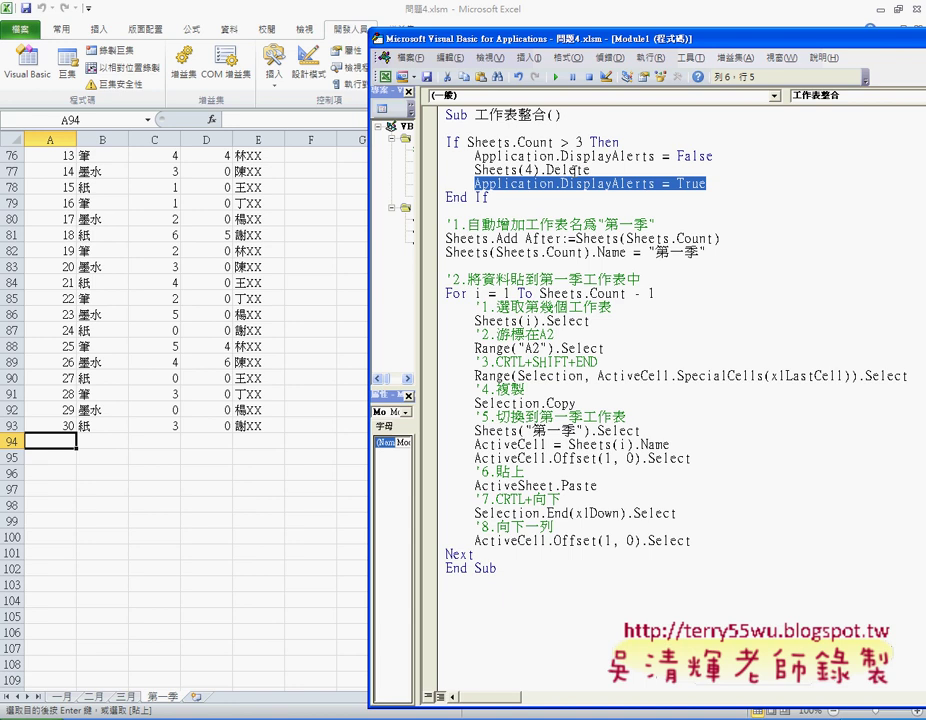
{"action": "left_click_drag", "start_coordinate": [590, 170], "coordinate": [474, 170]}
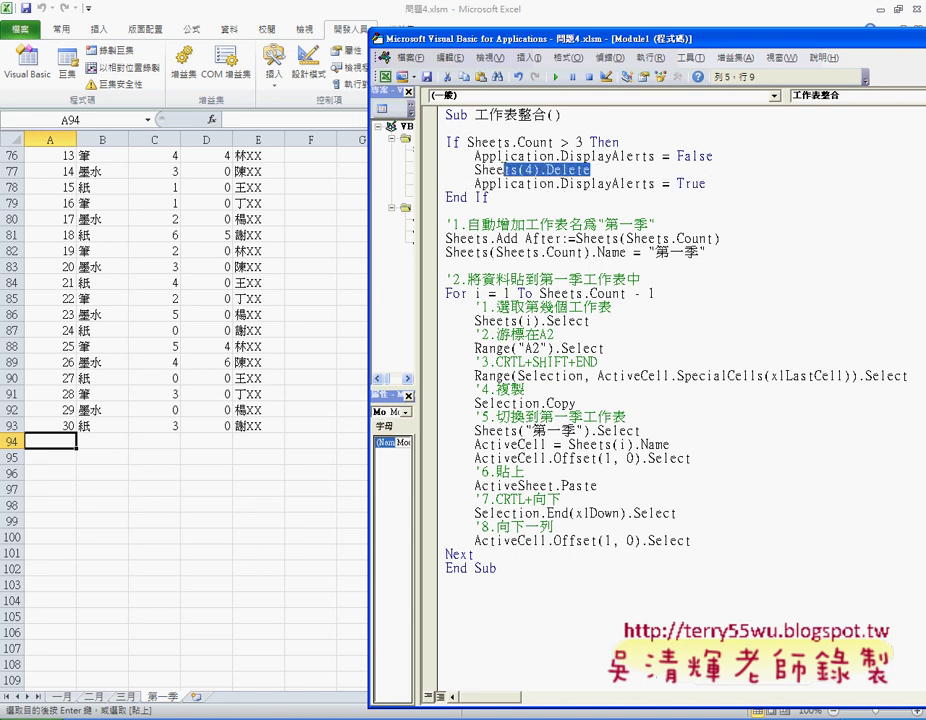